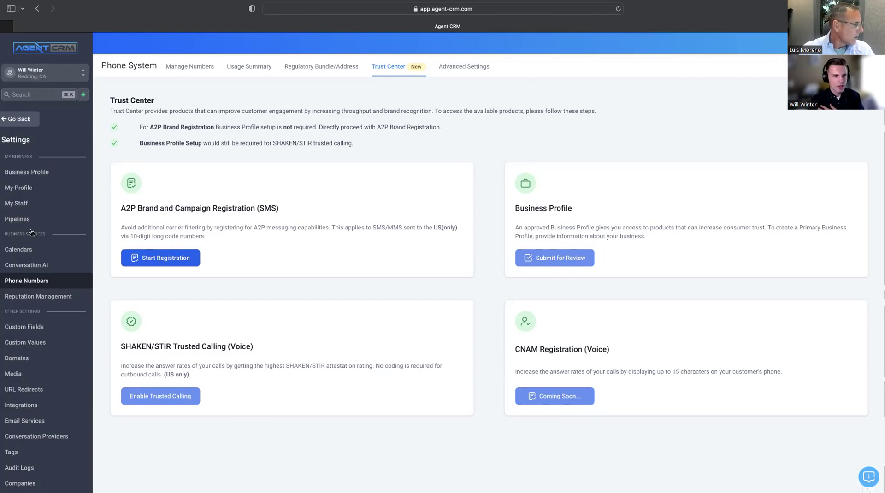
# Start the A2P brand and campaign registration from the Trust Center for a business without a Tax ID
pyautogui.click(206, 68)
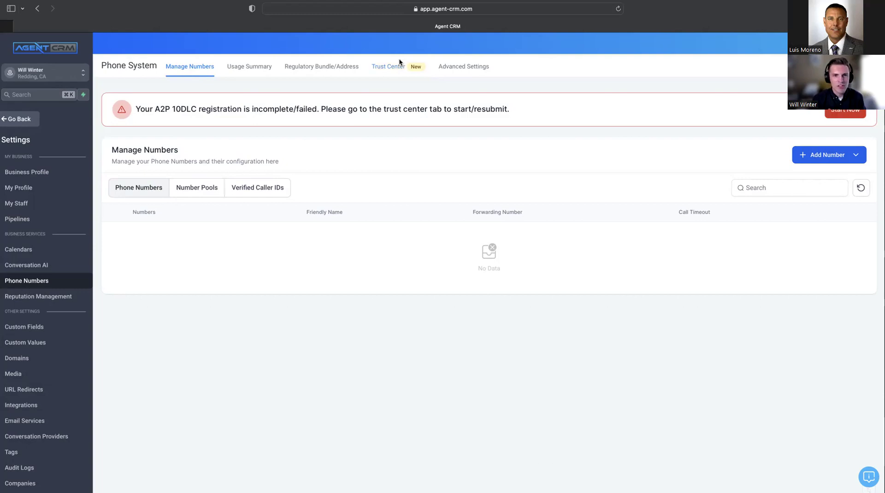
pyautogui.click(388, 68)
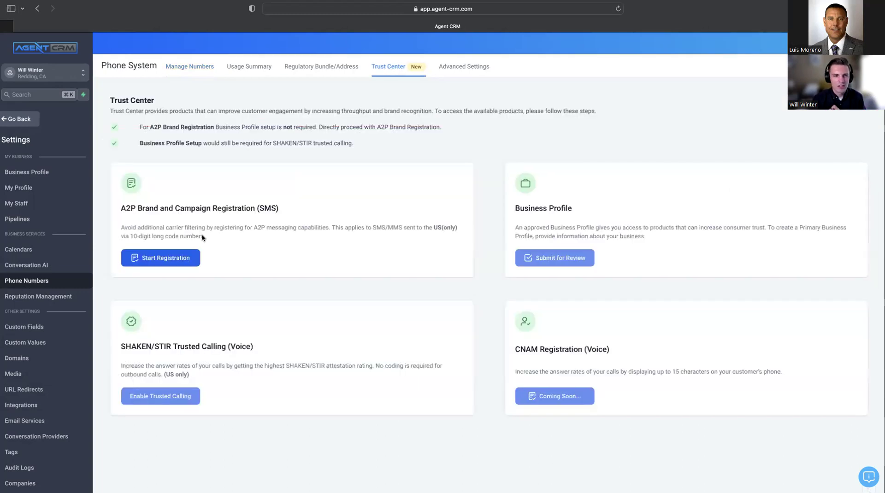
pyautogui.click(156, 262)
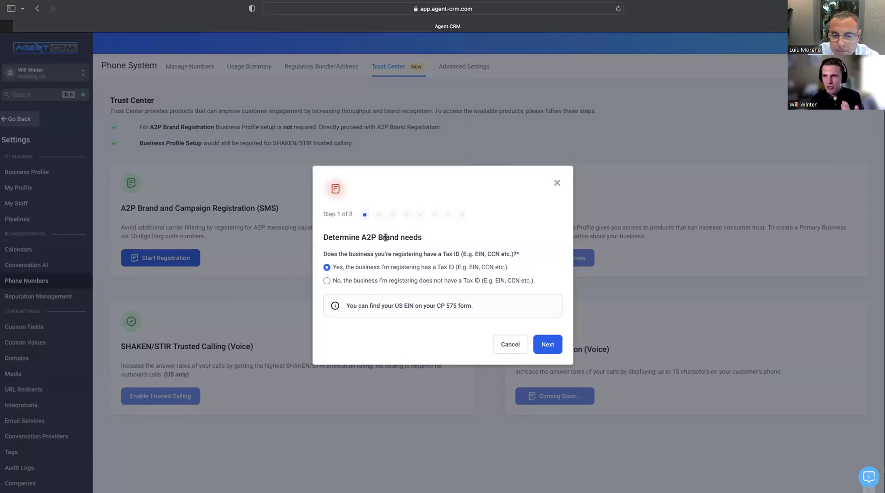
pyautogui.click(327, 281)
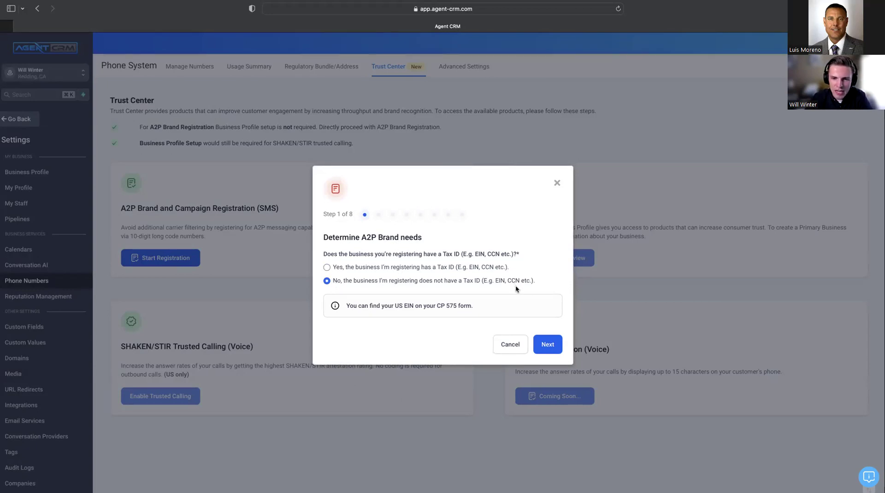
pyautogui.click(548, 345)
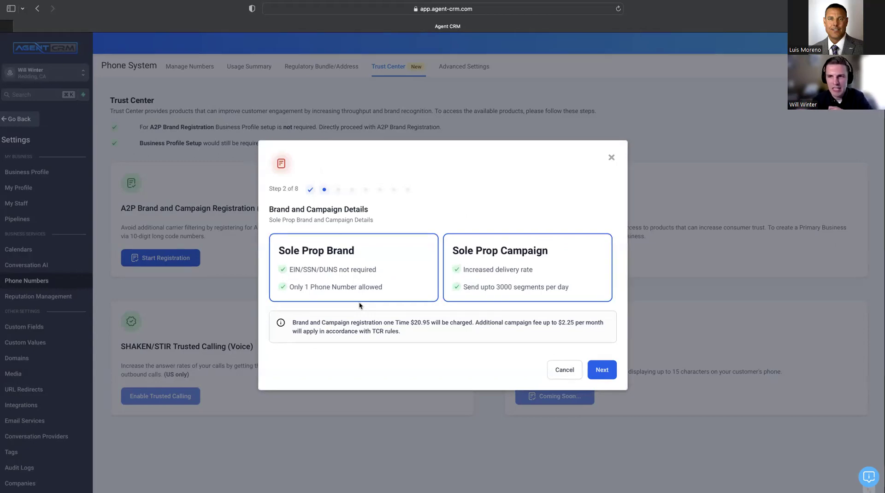
# Accept the Sole Prop brand and campaign, keep the prefilled business, address and brand details, and continue to the campaign details
pyautogui.click(601, 374)
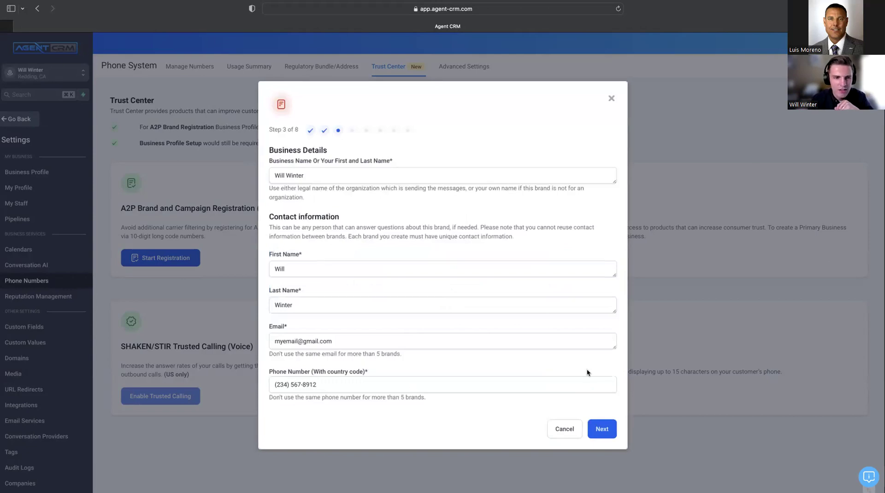
pyautogui.click(602, 429)
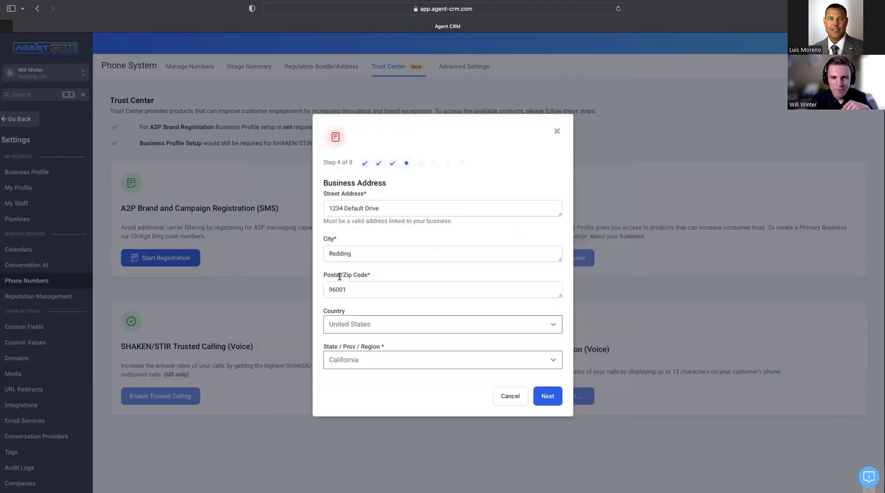
pyautogui.click(548, 397)
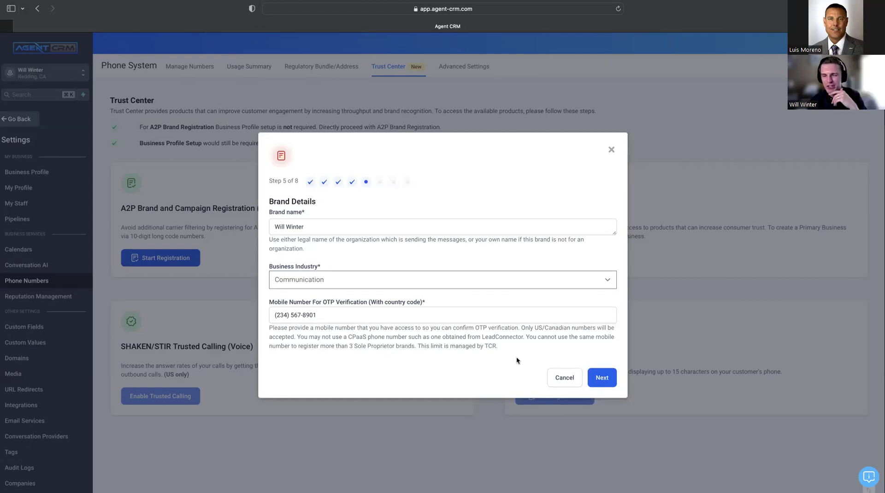
pyautogui.click(601, 377)
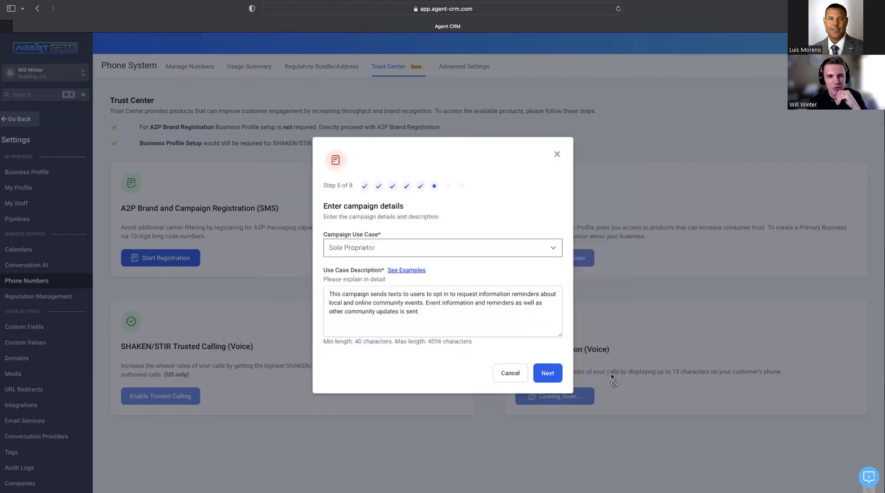
# Copy and clear the use case description, paste the same text back, and continue to the sample messages
pyautogui.click(489, 316)
pyautogui.press('super+a')
pyautogui.press('super+c')
pyautogui.press('BackSpace')
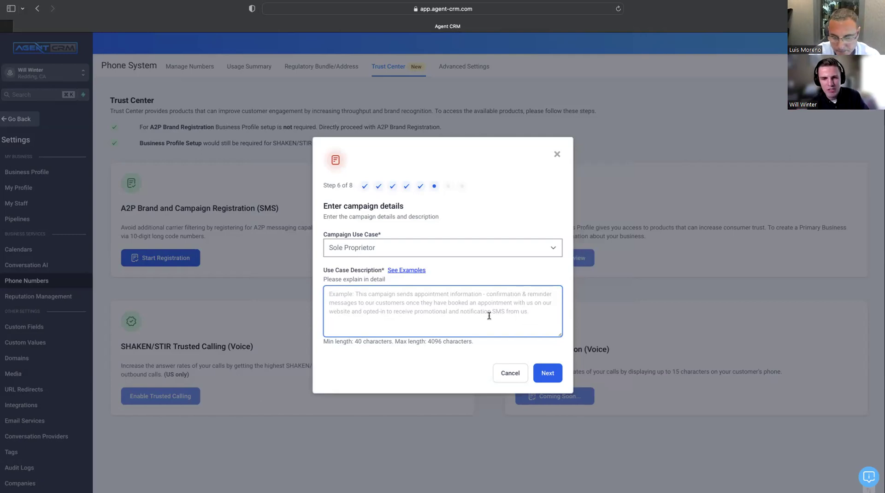
pyautogui.press('super+v')
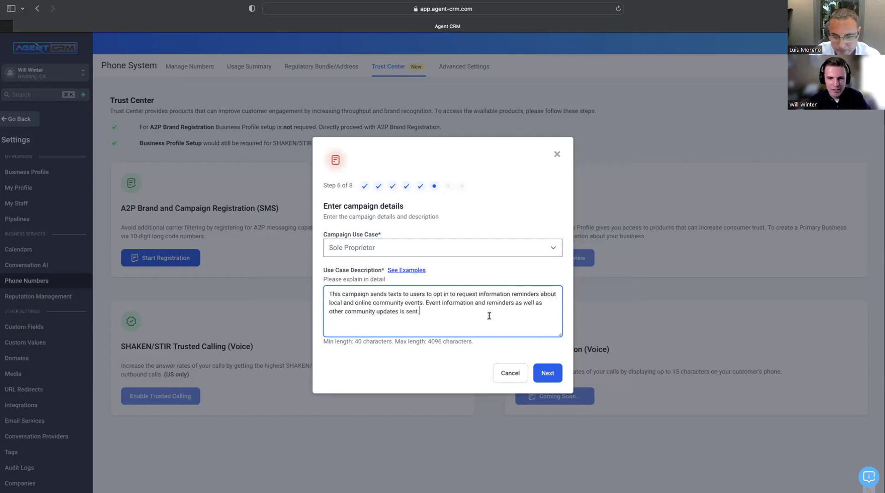
pyautogui.click(556, 381)
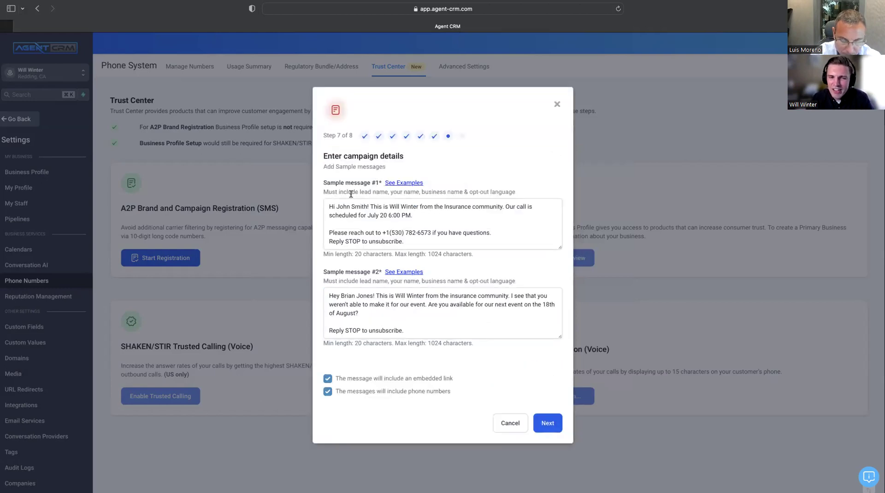
# Highlight the sample message requirements and the matching sender name and opt-out line in Sample message #1
pyautogui.moveTo(361, 190); pyautogui.dragTo(432, 191)
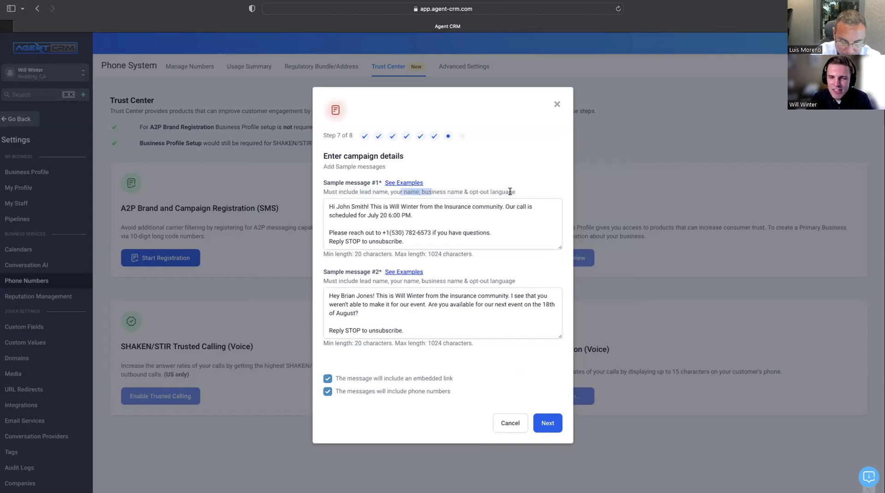
pyautogui.click(336, 206)
pyautogui.moveTo(336, 206); pyautogui.dragTo(422, 209)
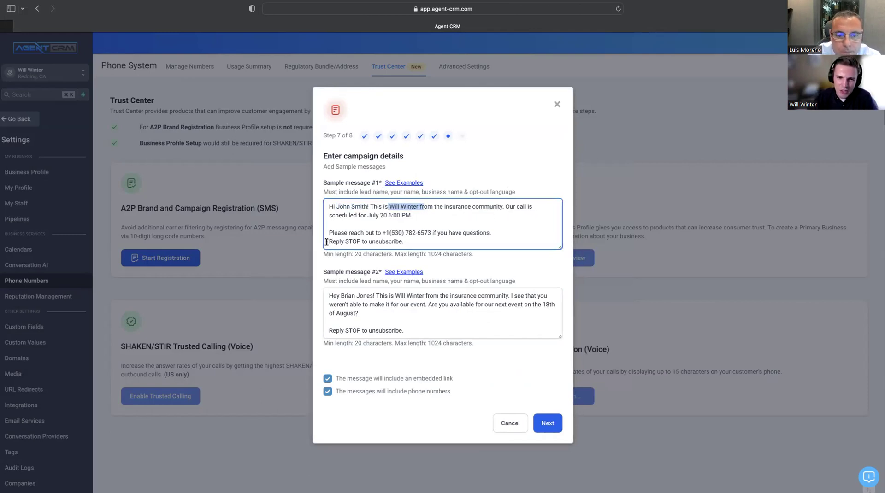
pyautogui.moveTo(326, 241); pyautogui.dragTo(395, 244)
# Copy, clear and paste back Sample message #1, then continue to End user Consent and close the registration without submitting
pyautogui.press('super+a')
pyautogui.press('super+c')
pyautogui.press('BackSpace')
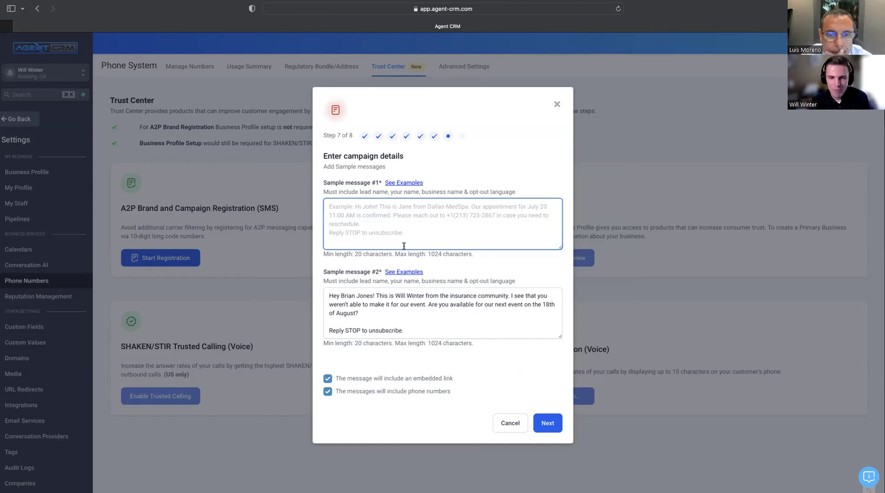
pyautogui.press('super+v')
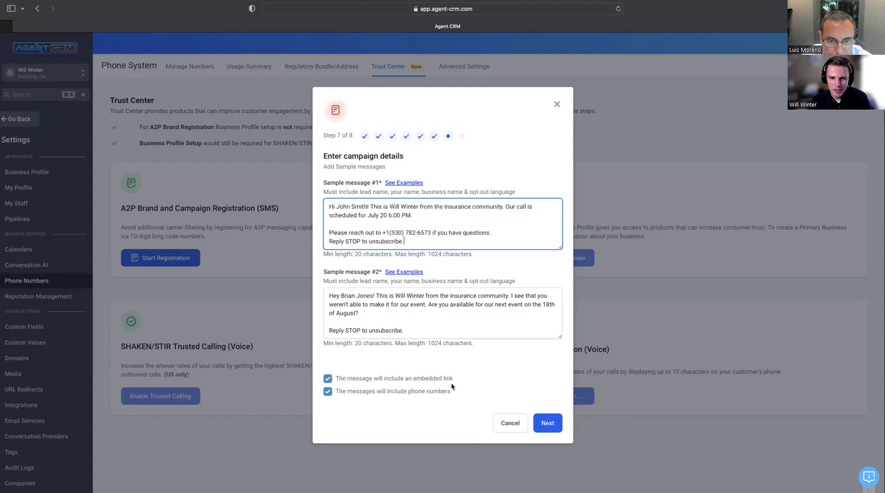
pyautogui.click(543, 423)
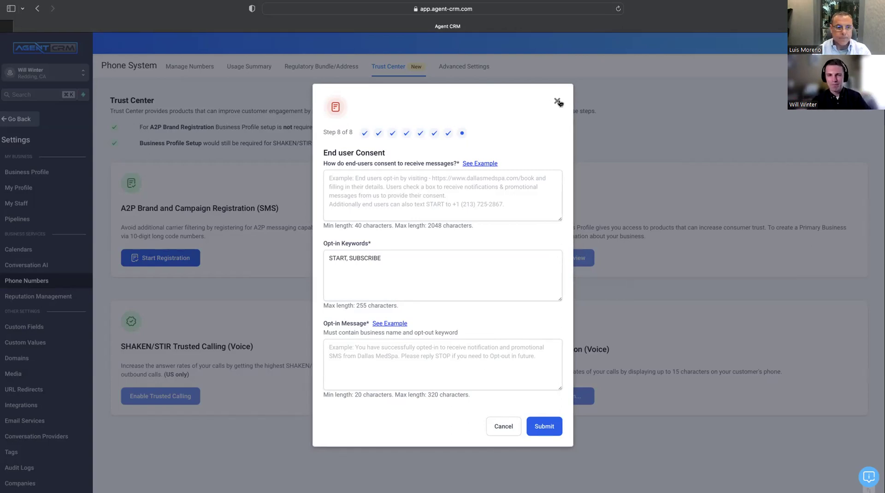
pyautogui.click(557, 101)
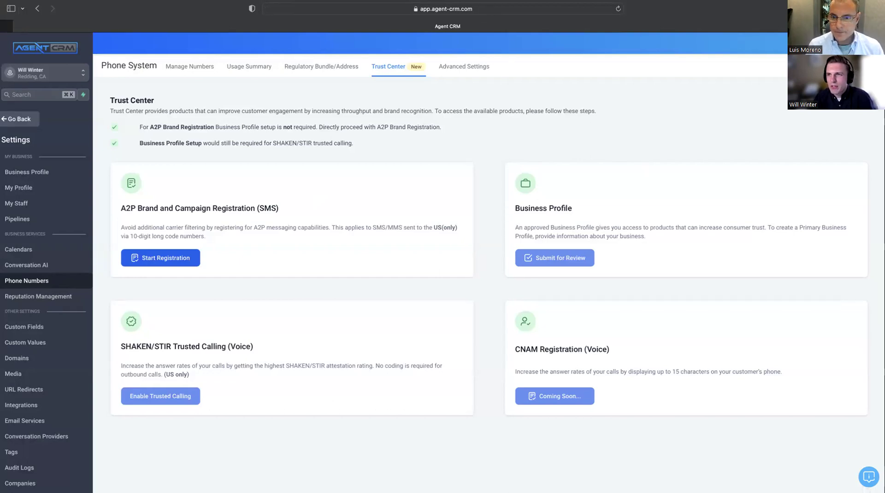
# Open the live Q&A call page at live.agent-crm.com in a new browser tab
pyautogui.press('super+t')
pyautogui.write('live')
pyautogui.press('Right')
pyautogui.write('/a\\')
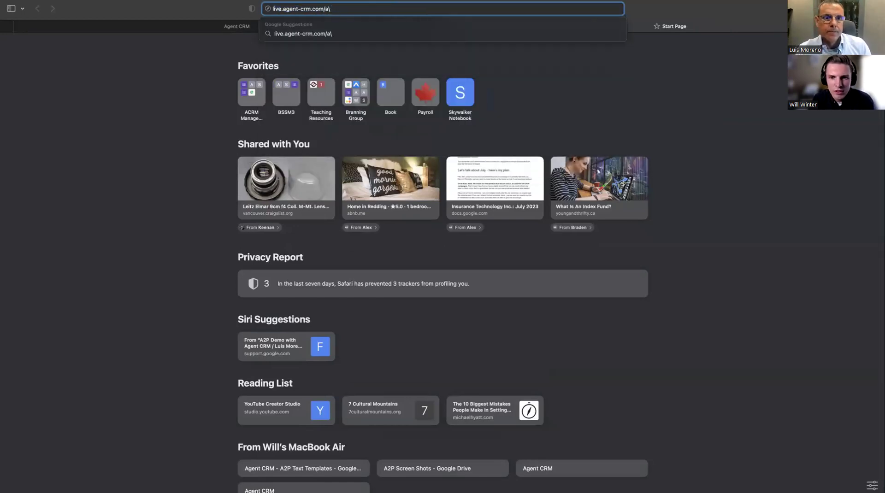
pyautogui.press('Return')
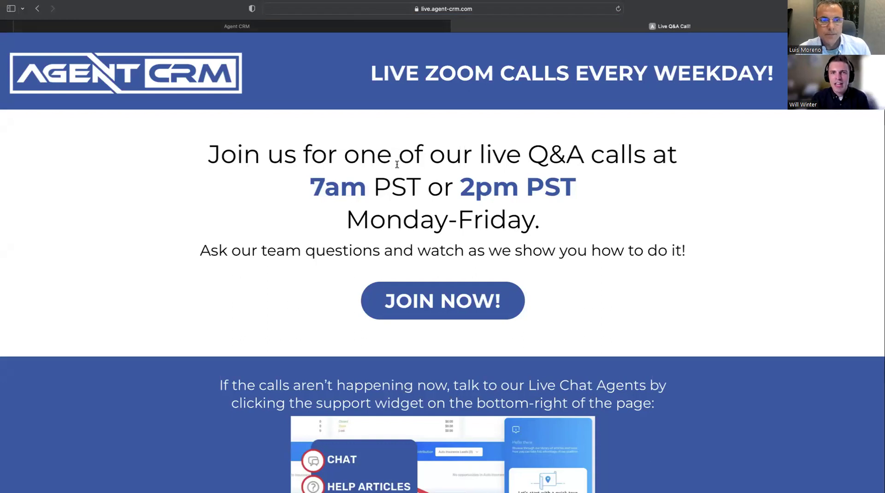
# Go to the A2P session booking page at live.agent-crm.com/a2p
pyautogui.click(488, 8)
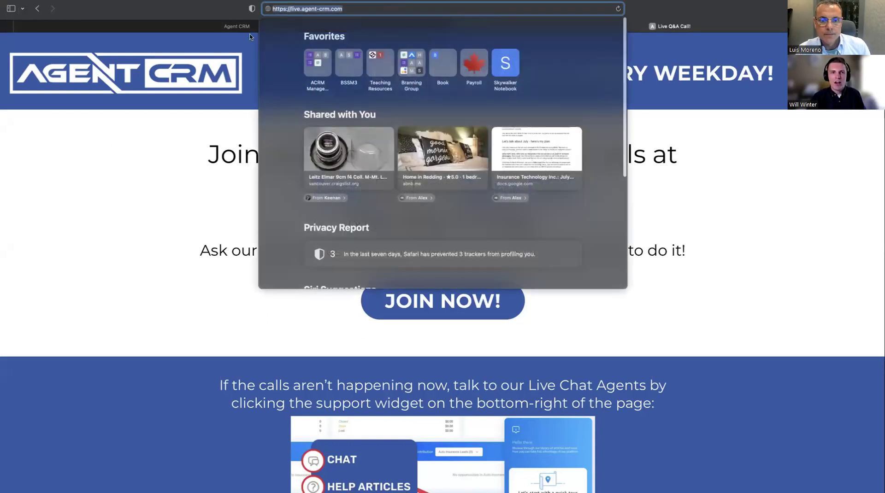
pyautogui.click(105, 159)
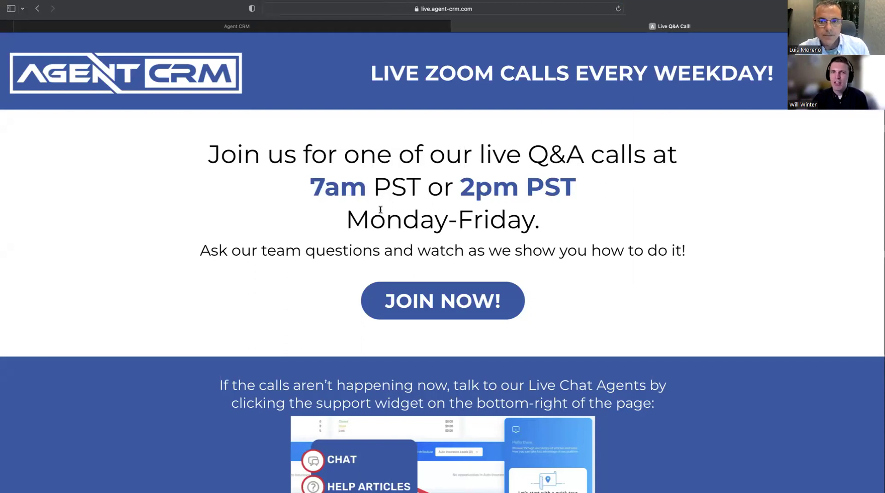
pyautogui.click(489, 13)
pyautogui.click(489, 13)
pyautogui.write('//')
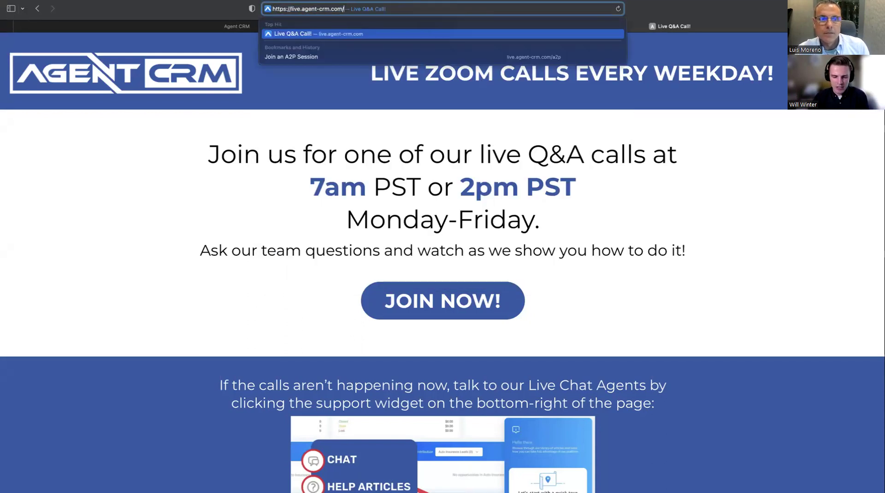
pyautogui.write('a2p')
pyautogui.press('Return')
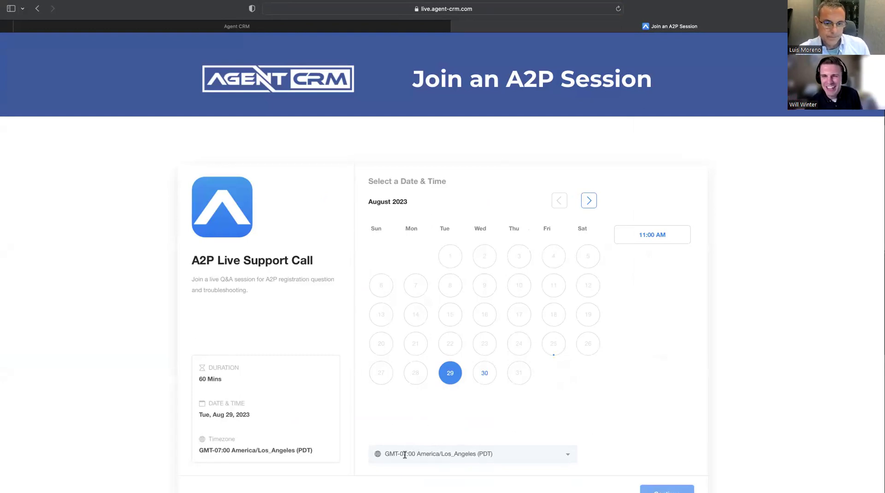
# Choose the 11:00 AM slot on Tuesday, August 29, 2023 for the A2P Live Support Call and continue to the contact form
pyautogui.scroll(-1, 400, 386)
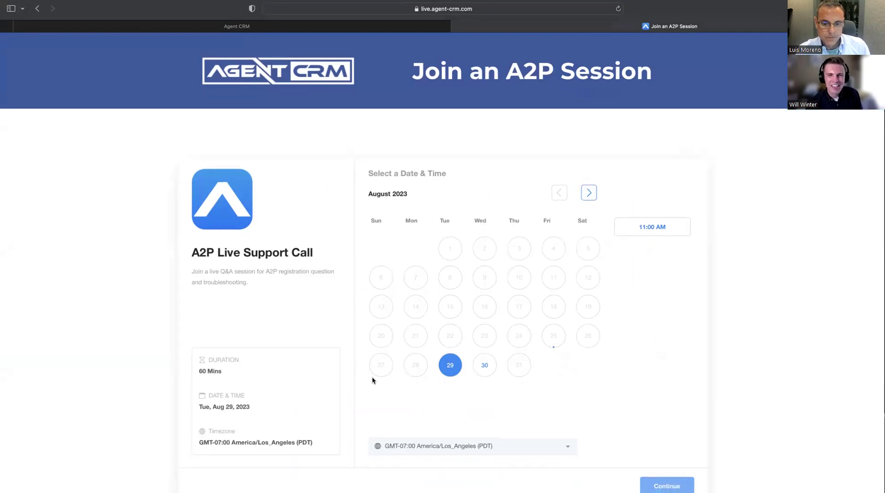
pyautogui.click(651, 225)
pyautogui.click(666, 486)
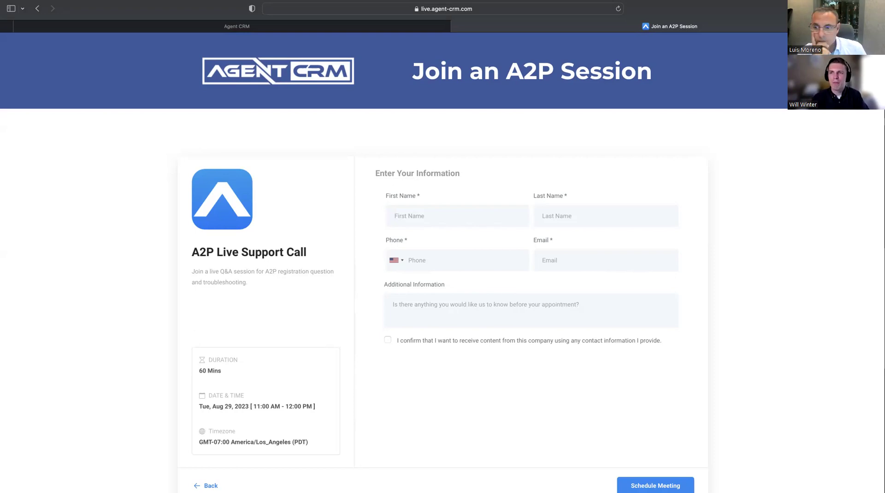
# Go to the Branning Library website and open its Agent CRM training course
pyautogui.press('super+l')
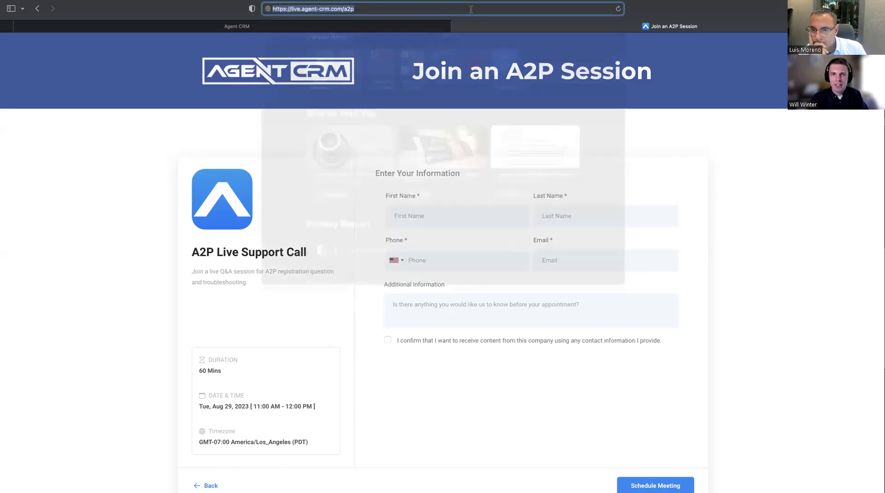
pyautogui.write('branning')
pyautogui.press('Return')
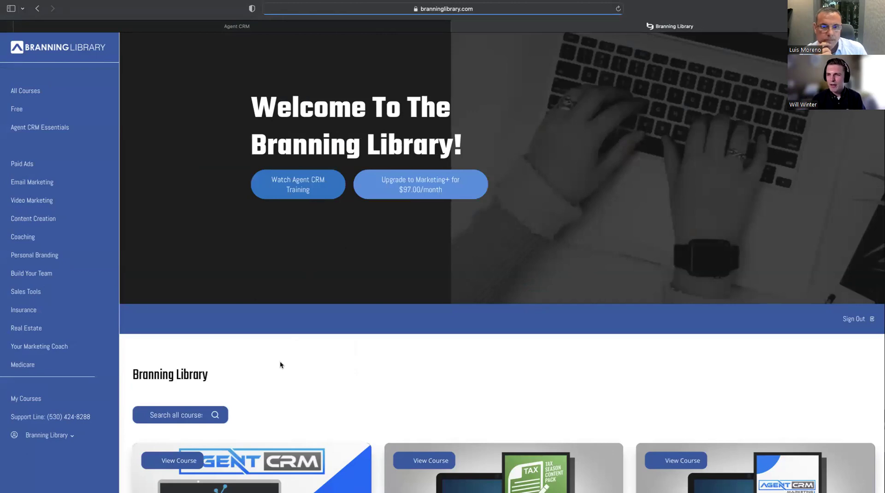
pyautogui.scroll(-2, 280, 364)
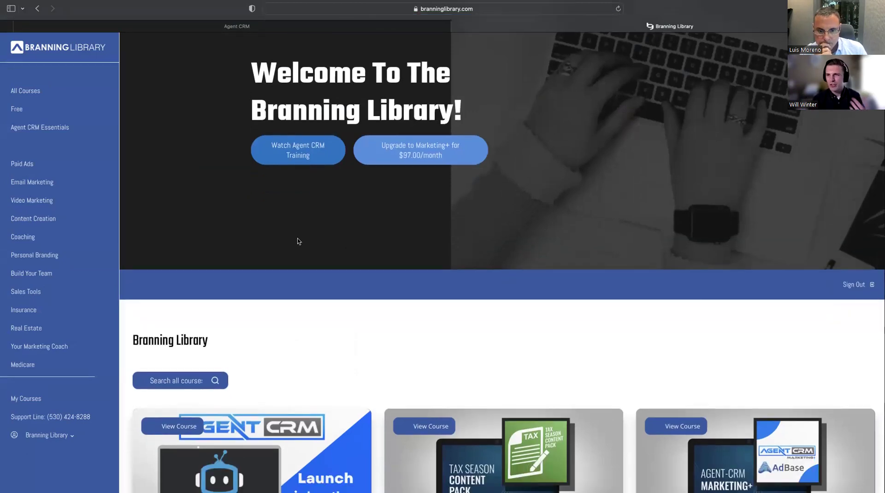
pyautogui.click(295, 155)
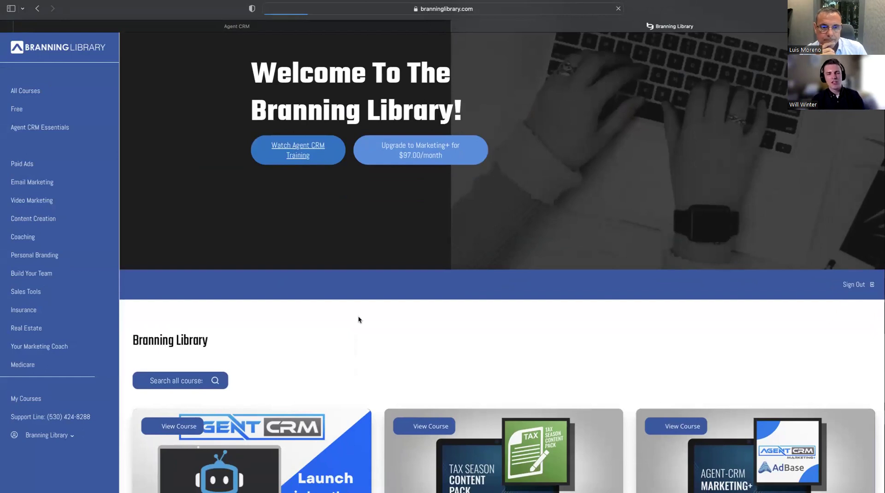
# Expand the Phone System and Calendar sections of the course curriculum to examine their lessons
pyautogui.scroll(-3, 398, 372)
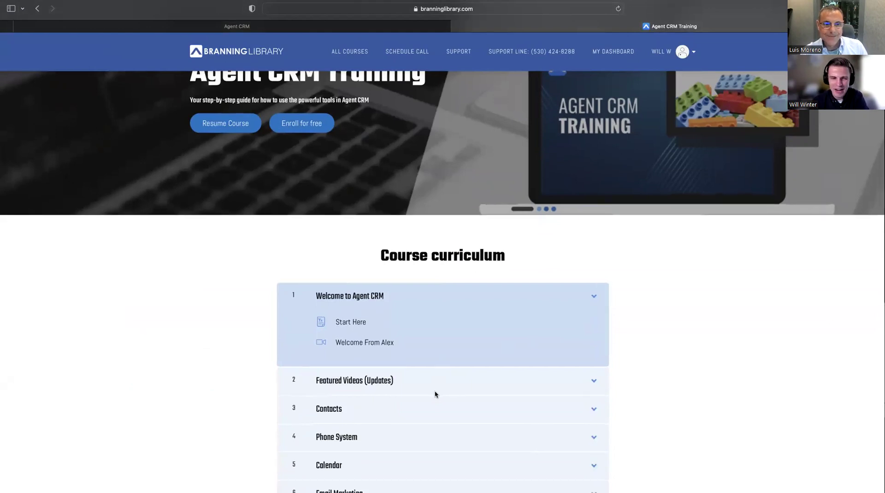
pyautogui.scroll(-2, 435, 391)
pyautogui.scroll(-4, 371, 373)
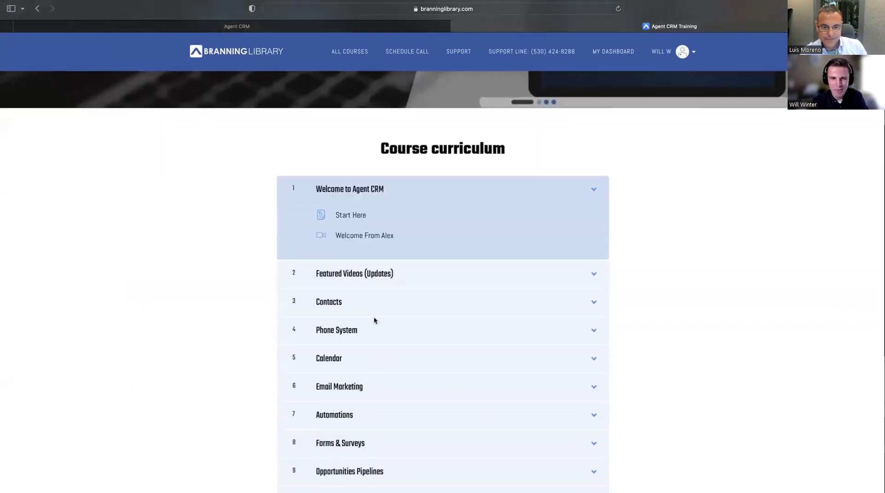
pyautogui.click(353, 331)
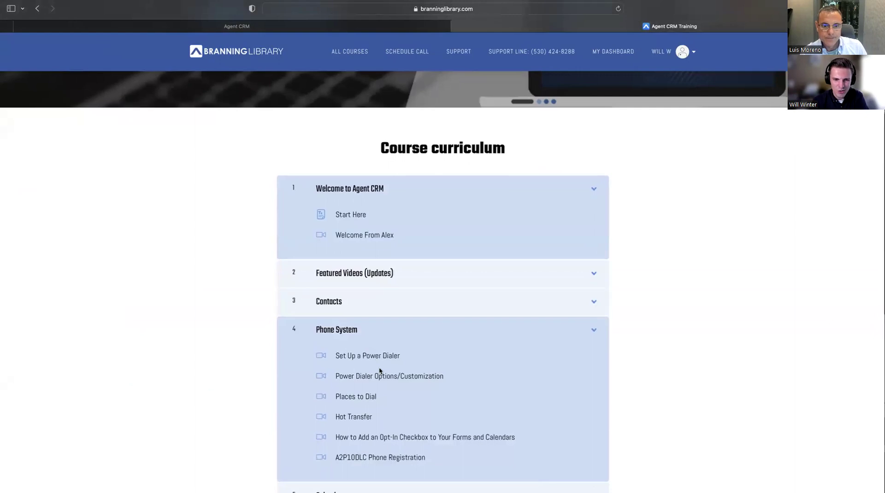
pyautogui.scroll(-3, 379, 366)
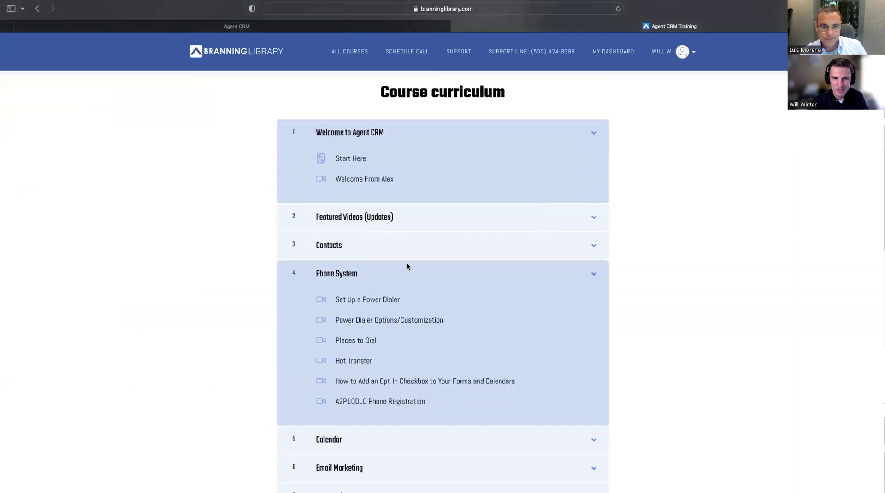
pyautogui.scroll(-4, 399, 392)
pyautogui.click(348, 358)
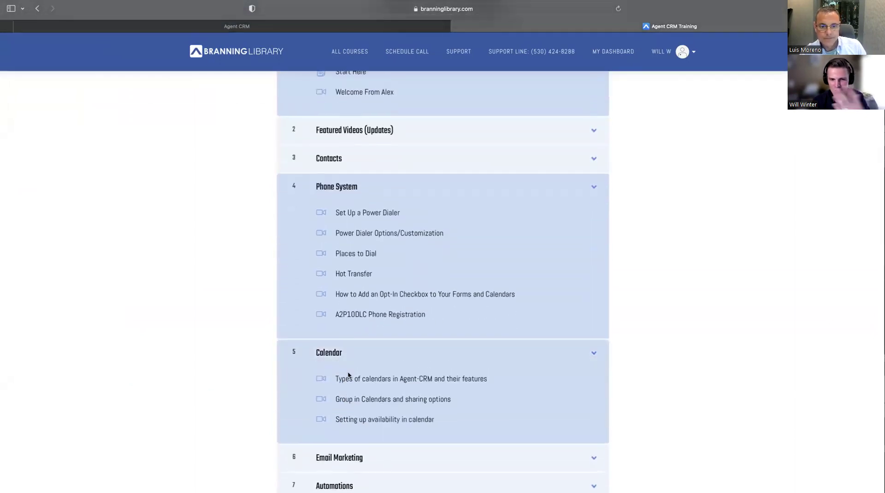
# Expand the Featured Videos (Updates) section of the course curriculum to view its lessons
pyautogui.scroll(-4, 344, 374)
pyautogui.scroll(6, 347, 373)
pyautogui.click(359, 180)
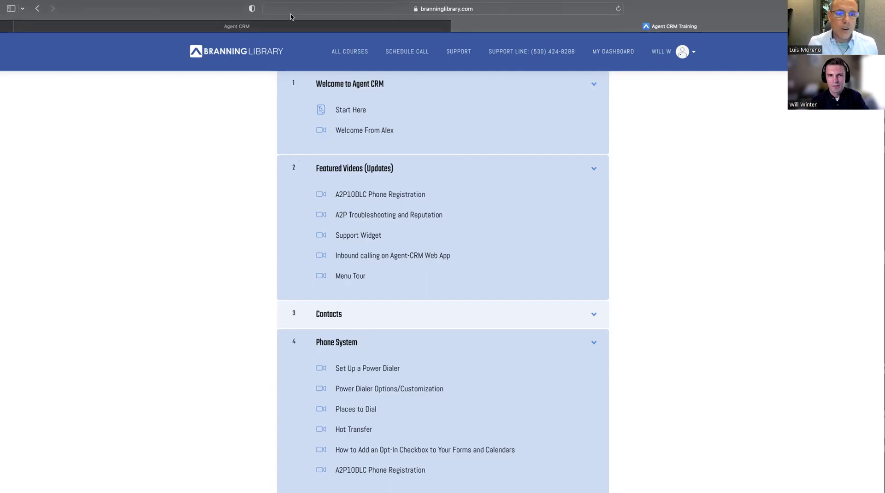
# Go to the Agent CRM public website at agent-crm.com
pyautogui.moveTo(284, 23)
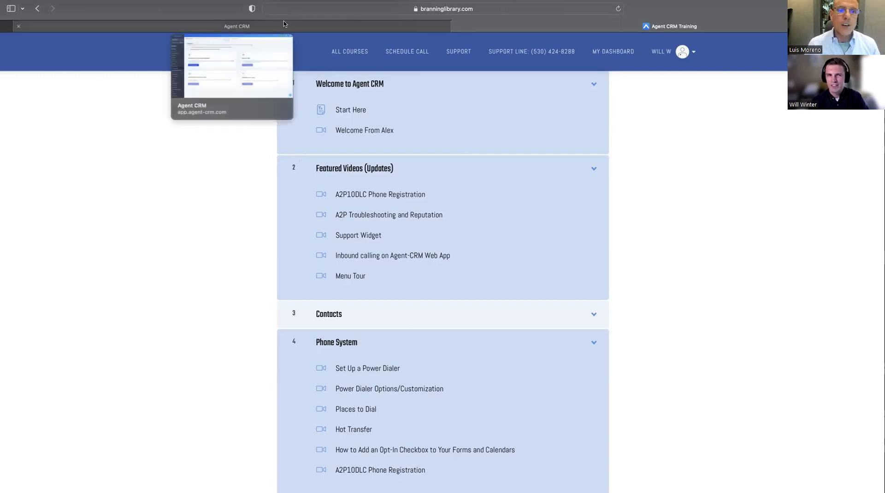
pyautogui.click(502, 13)
pyautogui.write('agent')
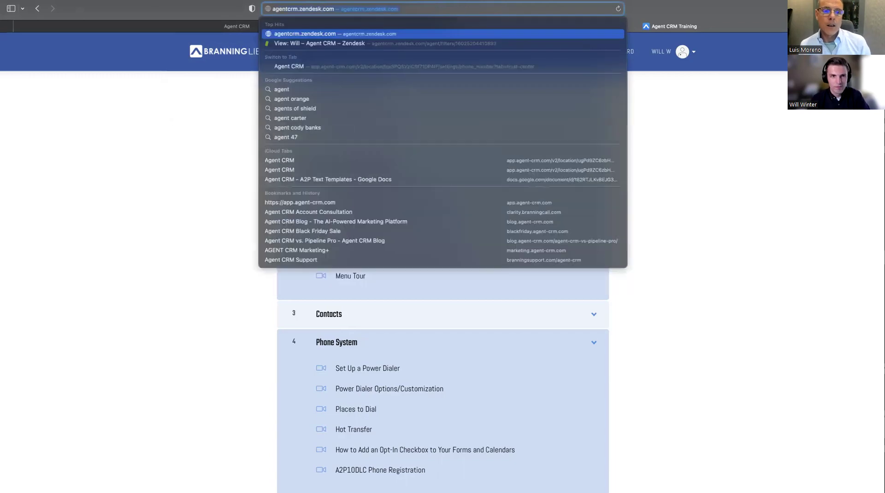
pyautogui.write('0crn')
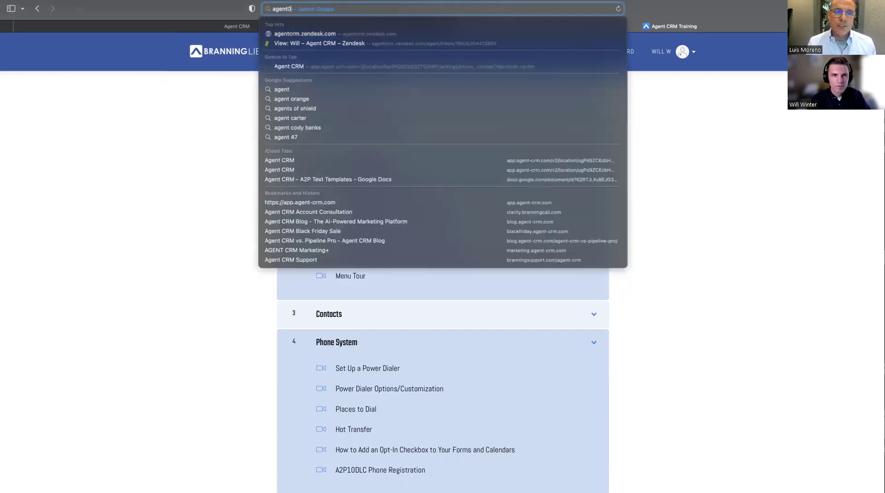
pyautogui.press('BackSpace')
pyautogui.press('BackSpace')
pyautogui.press('BackSpace')
pyautogui.press('BackSpace')
pyautogui.write('-crn')
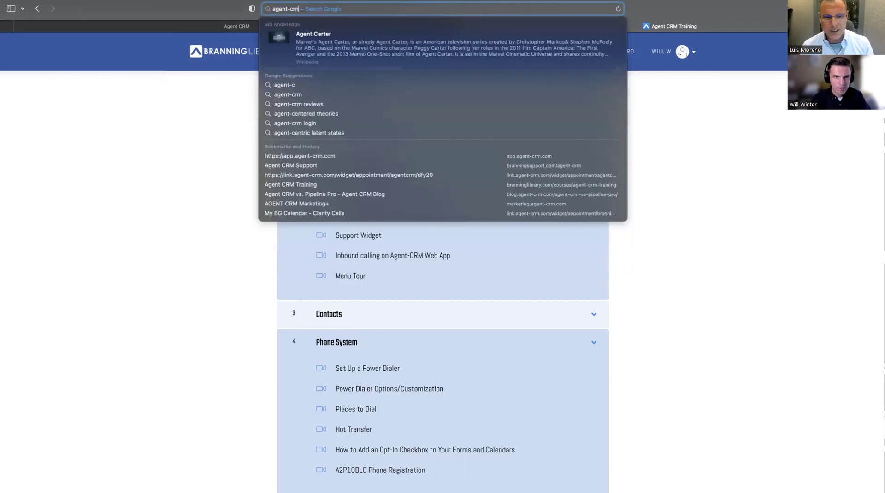
pyautogui.press('Return')
pyautogui.write('agent-crm')
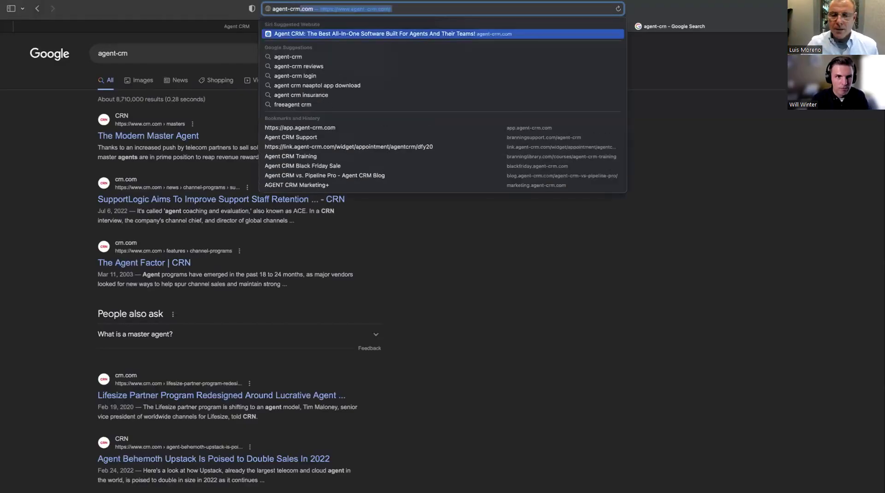
pyautogui.press('Return')
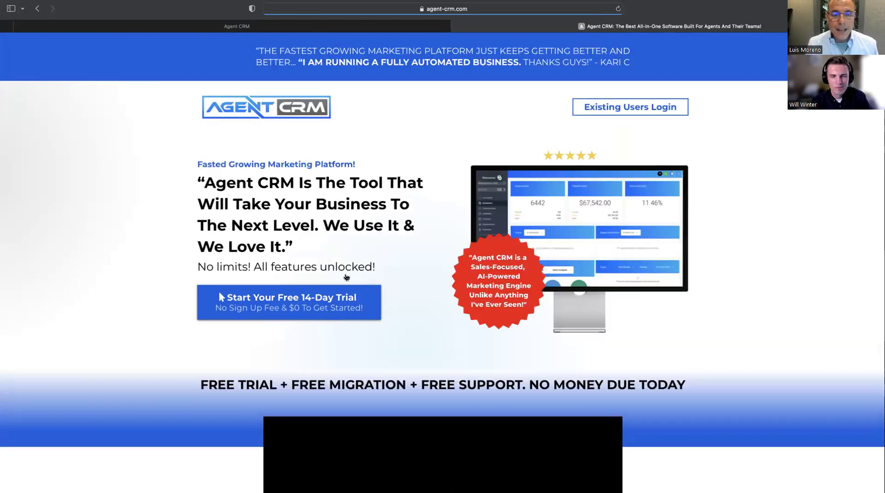
# Examine the Agent CRM homepage's trial offer, customer testimonials, included account features and three guarantees
pyautogui.scroll(-3, 346, 277)
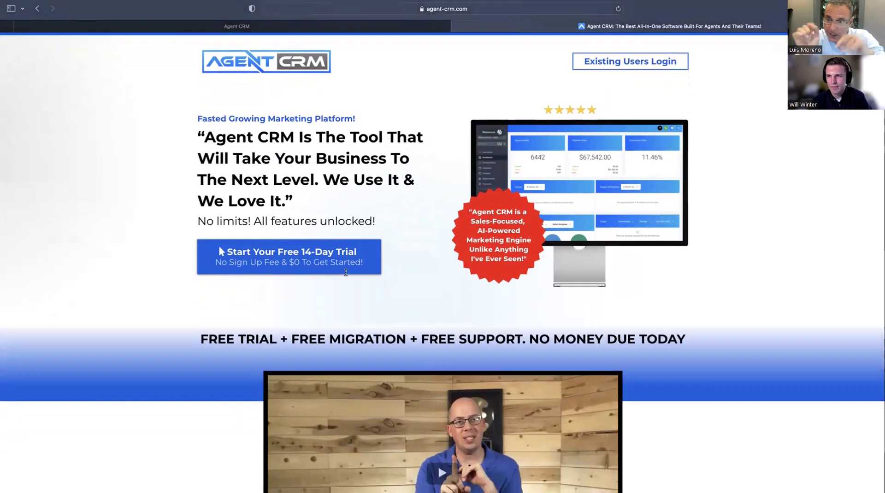
pyautogui.scroll(-2, 346, 275)
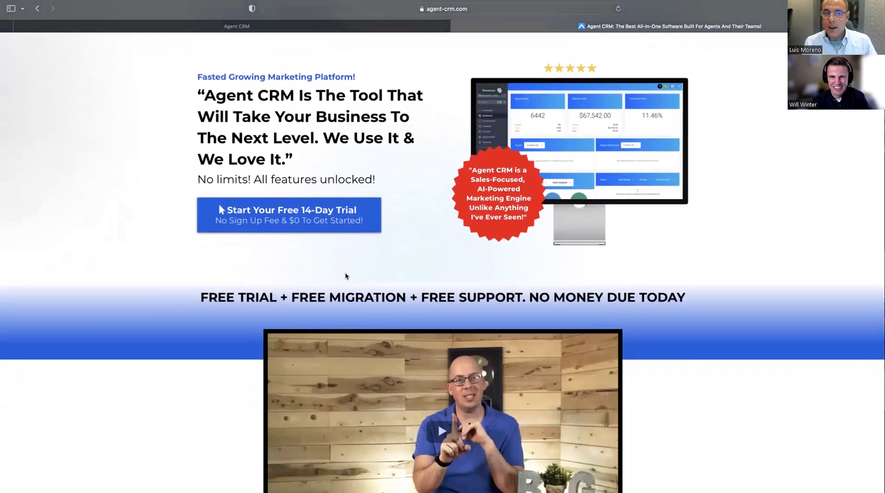
pyautogui.scroll(-4, 346, 276)
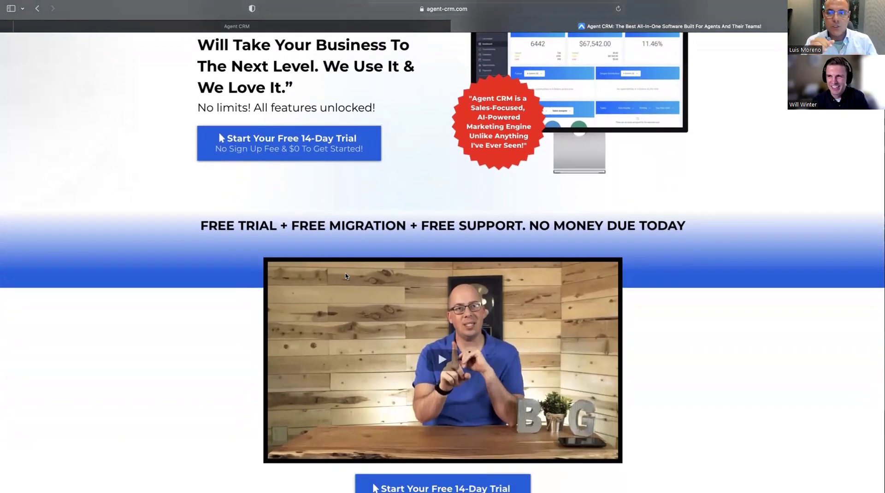
pyautogui.scroll(-5, 347, 276)
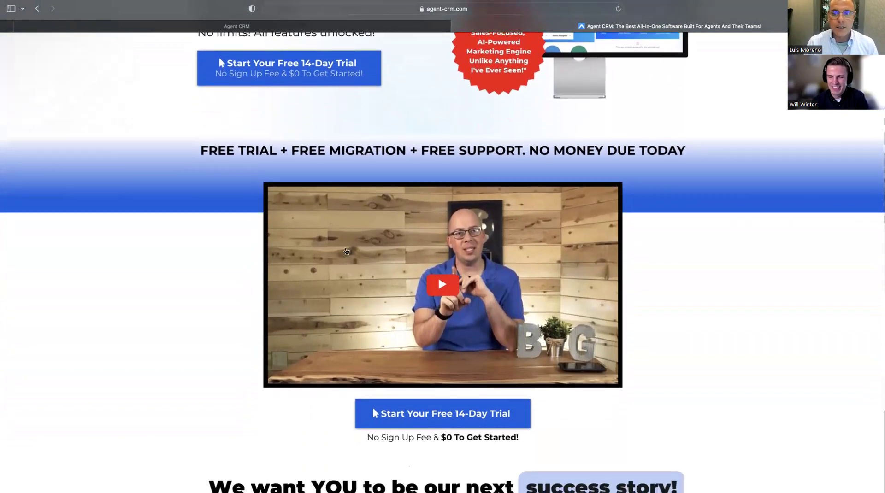
pyautogui.scroll(-4, 348, 229)
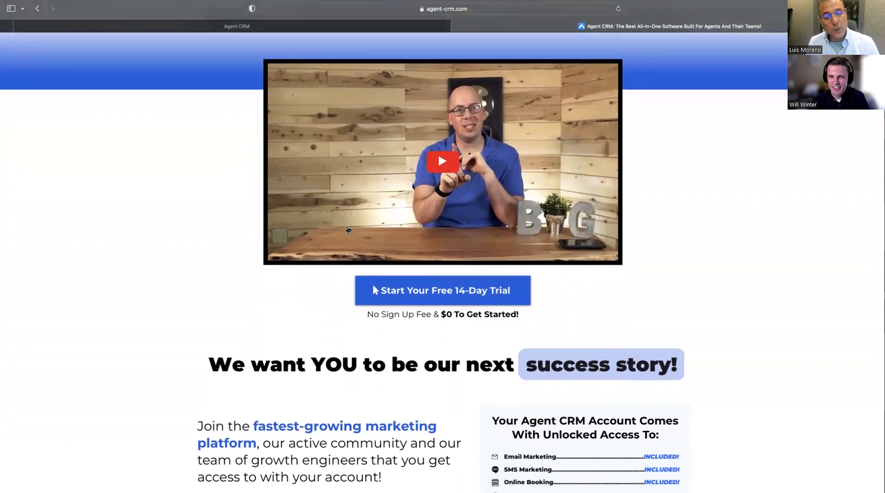
pyautogui.scroll(-7, 349, 229)
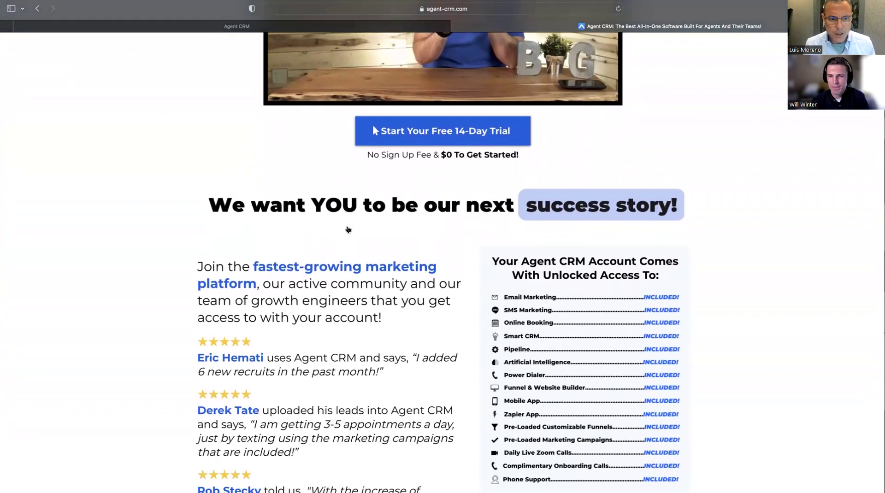
pyautogui.scroll(-2, 348, 230)
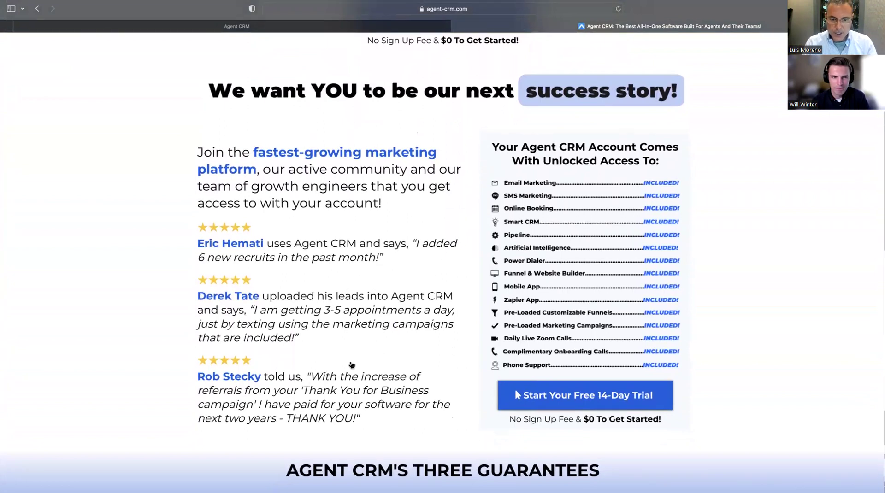
pyautogui.scroll(-1, 342, 399)
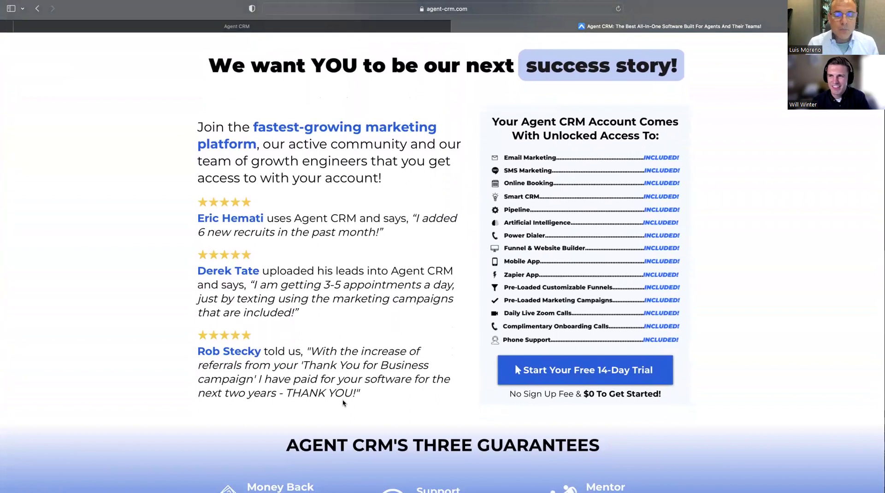
pyautogui.scroll(-4, 342, 403)
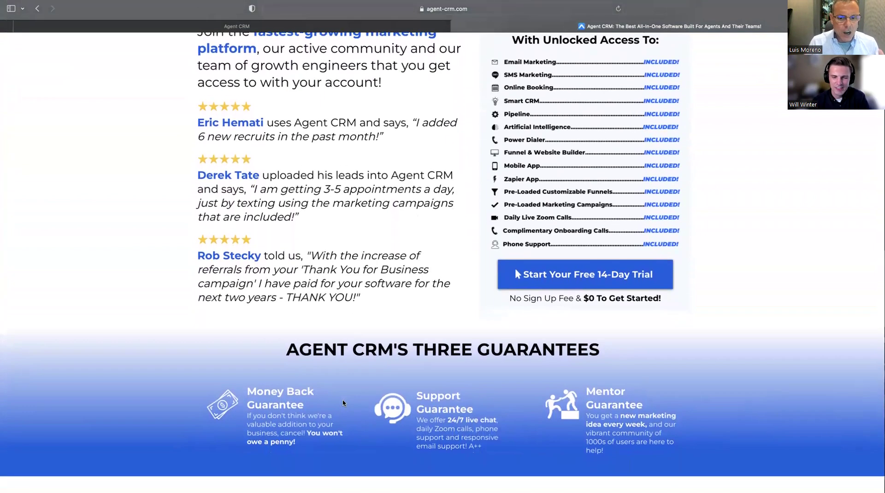
pyautogui.scroll(-1, 343, 403)
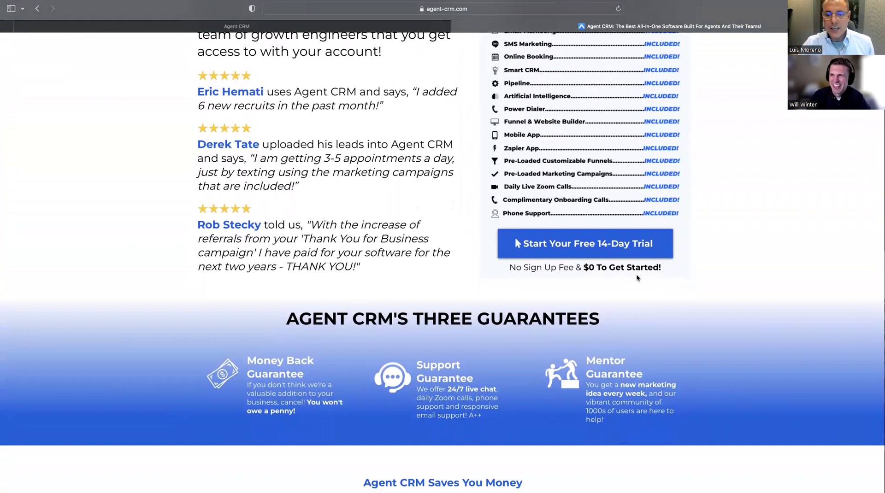
pyautogui.scroll(-3, 587, 330)
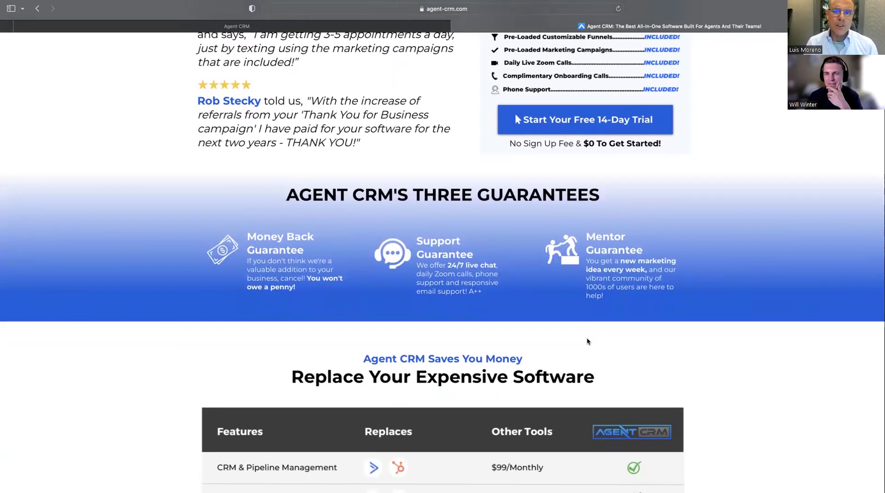
pyautogui.scroll(-4, 587, 340)
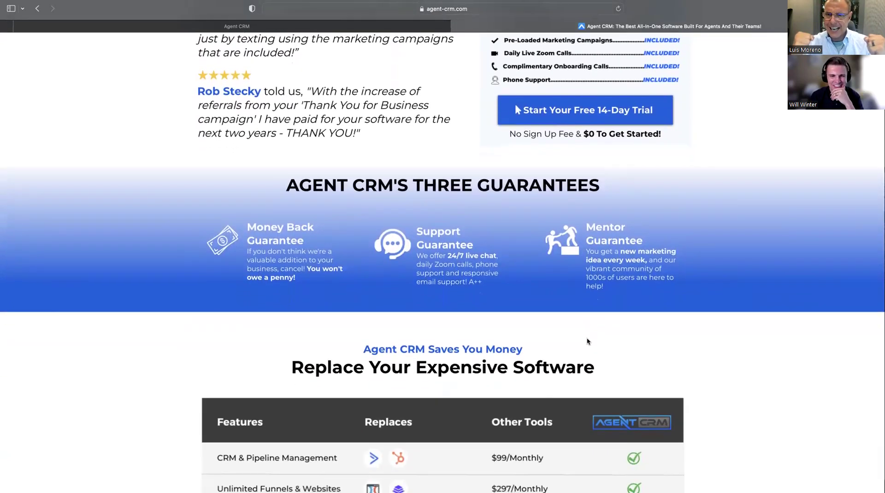
# Review the Replace Your Expensive Software table, comparing features and monthly costs of other tools with Agent CRM
pyautogui.scroll(-5, 587, 338)
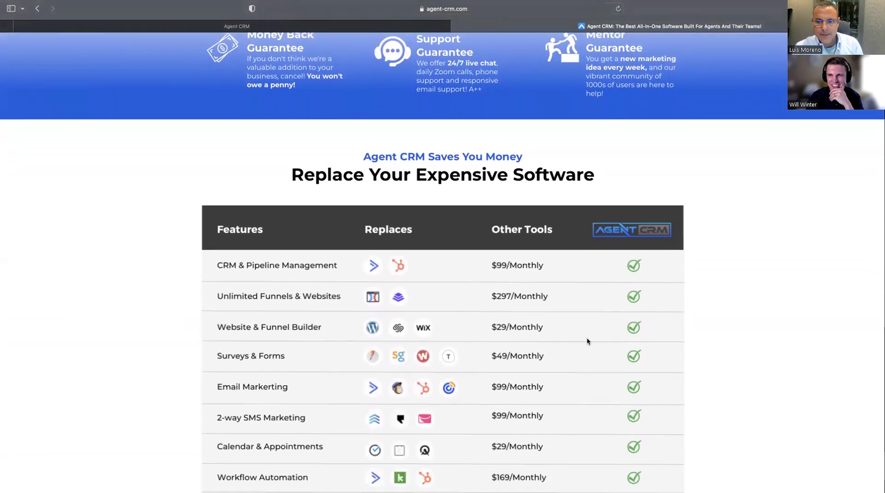
pyautogui.scroll(-5, 587, 338)
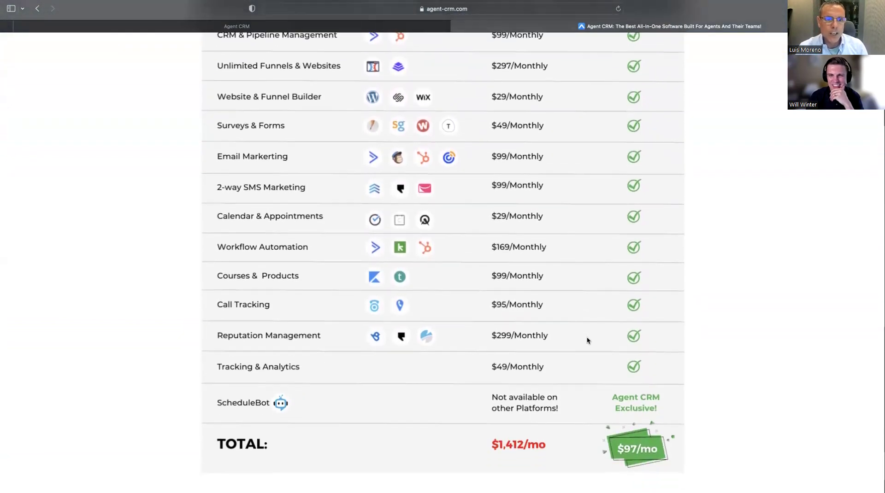
pyautogui.scroll(4, 587, 340)
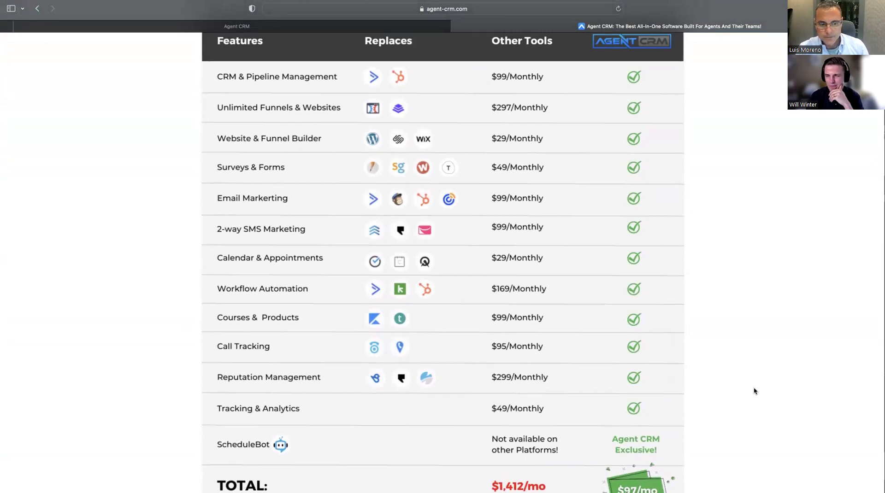
pyautogui.scroll(-2, 802, 364)
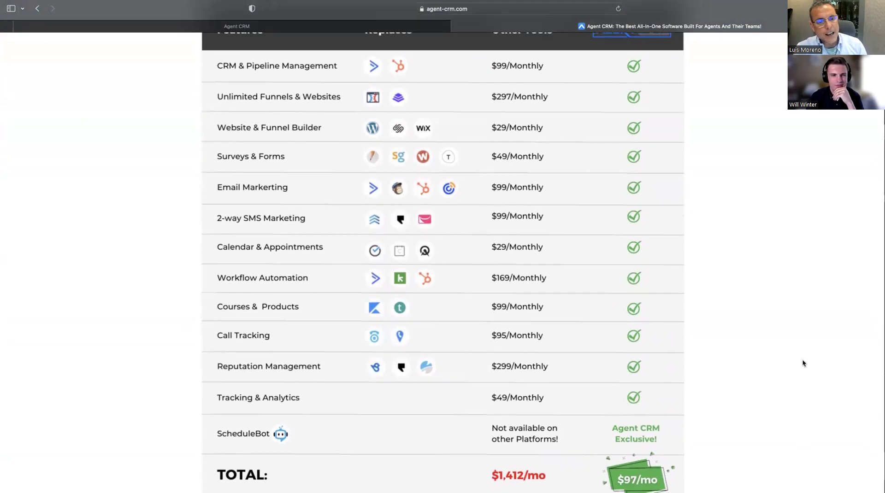
pyautogui.scroll(2, 802, 364)
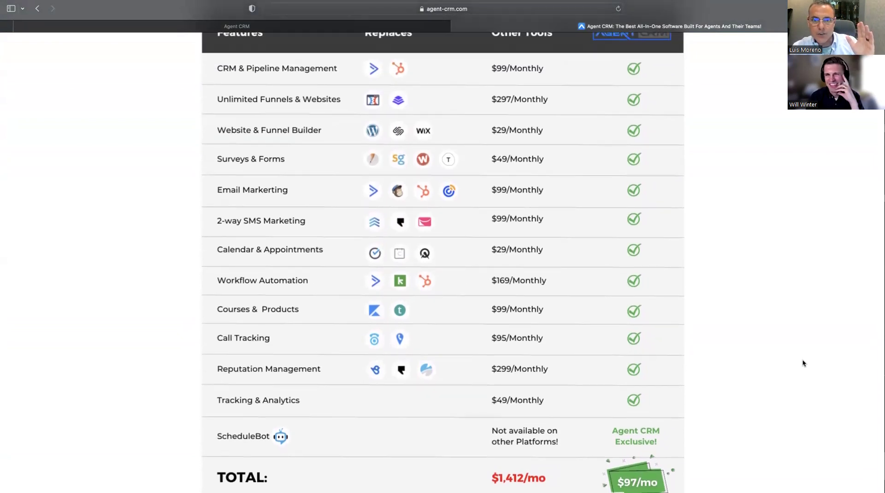
pyautogui.scroll(-1, 802, 364)
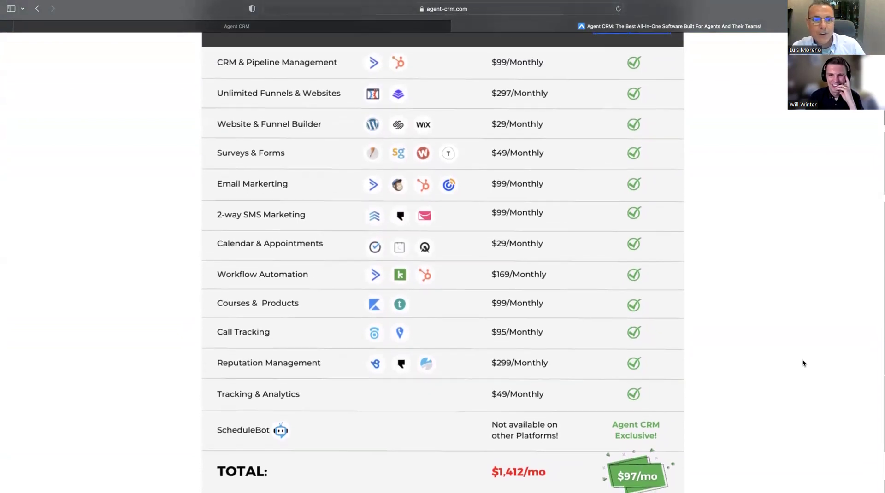
pyautogui.scroll(1, 802, 363)
pyautogui.scroll(1, 802, 364)
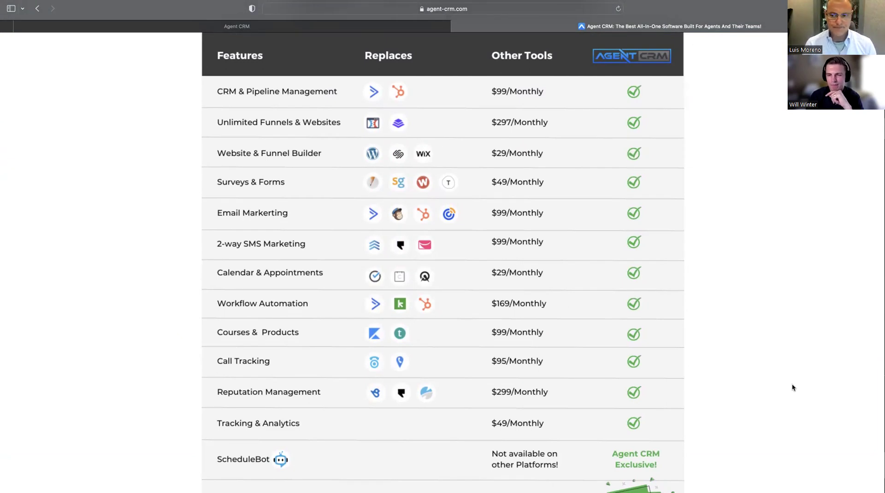
pyautogui.scroll(-10, 791, 387)
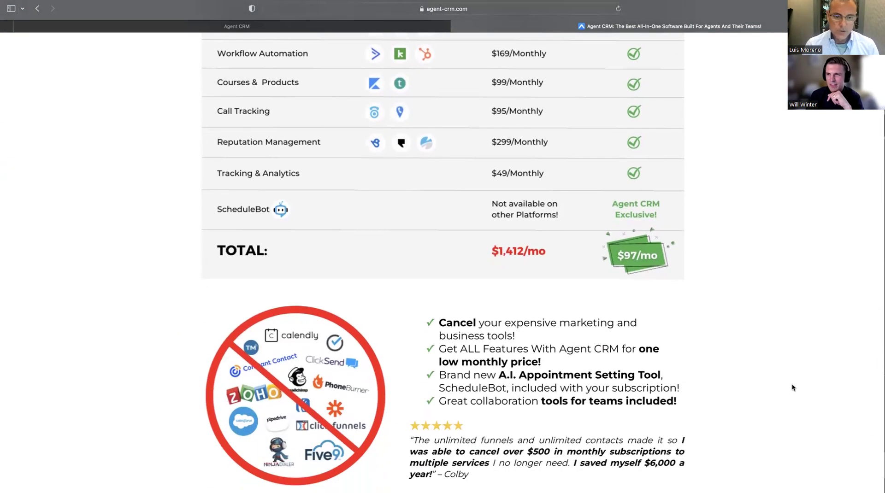